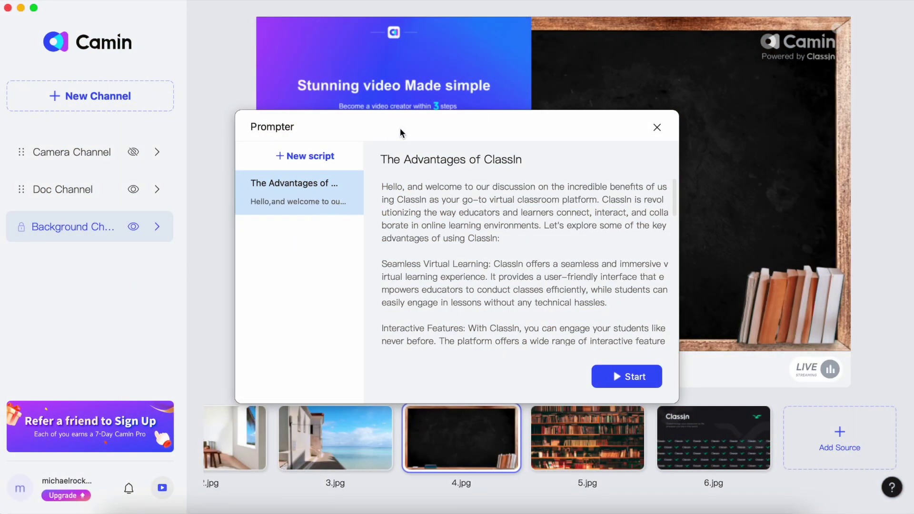
# - Nudge the Prompter window up over the preview and scroll down through the ClassIn script
pyautogui.moveTo(400, 129)
pyautogui.mouseDown()
pyautogui.moveTo(470, 95)
pyautogui.moveTo(391, 104)
pyautogui.moveTo(437, 118)
pyautogui.moveTo(416, 128)
pyautogui.mouseUp()
pyautogui.scroll(-10, 559, 196)
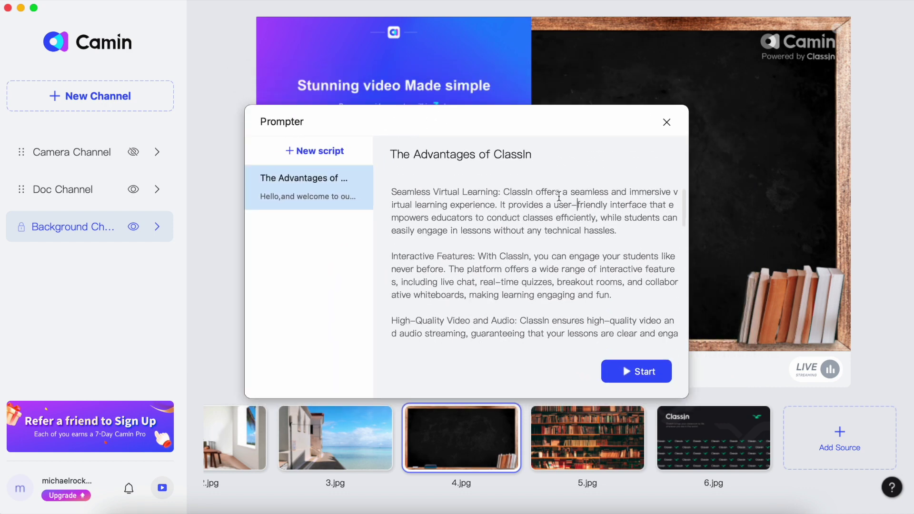
pyautogui.scroll(-8, 559, 199)
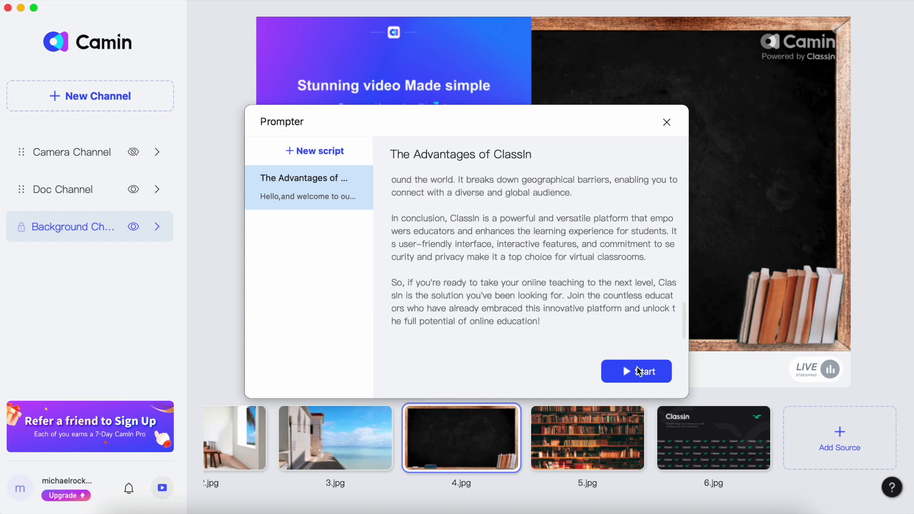
# - Launch the script as a teleprompter overlay and reduce its font size from 27 to 22
pyautogui.click(638, 373)
pyautogui.moveTo(525, 298)
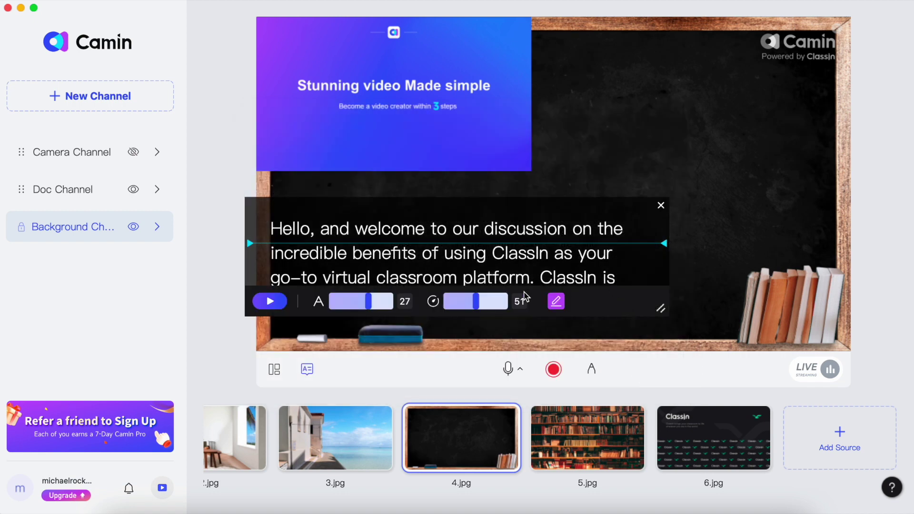
pyautogui.moveTo(369, 302); pyautogui.dragTo(333, 306)
# - Enlarge the teleprompter box and reposition it over the preview so the slide shows
pyautogui.moveTo(661, 309); pyautogui.dragTo(681, 459)
pyautogui.moveTo(593, 376); pyautogui.dragTo(607, 257)
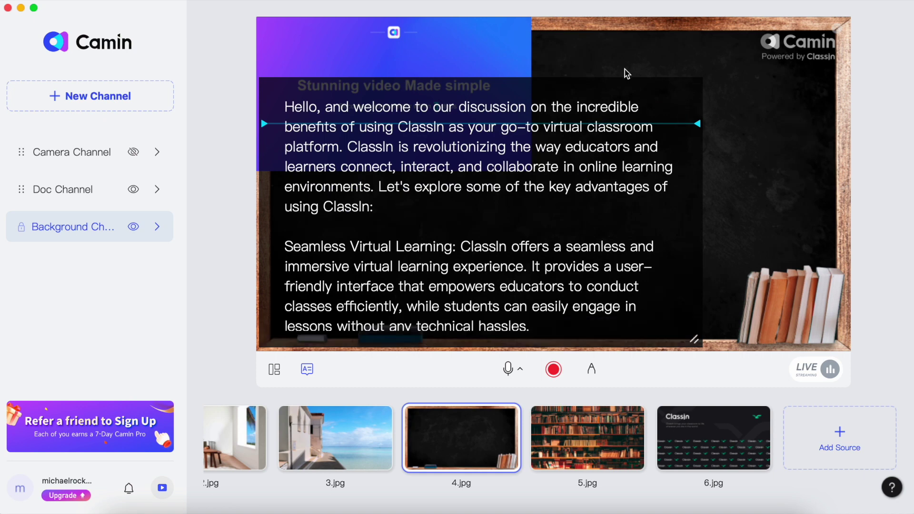
pyautogui.moveTo(265, 80); pyautogui.dragTo(369, 148)
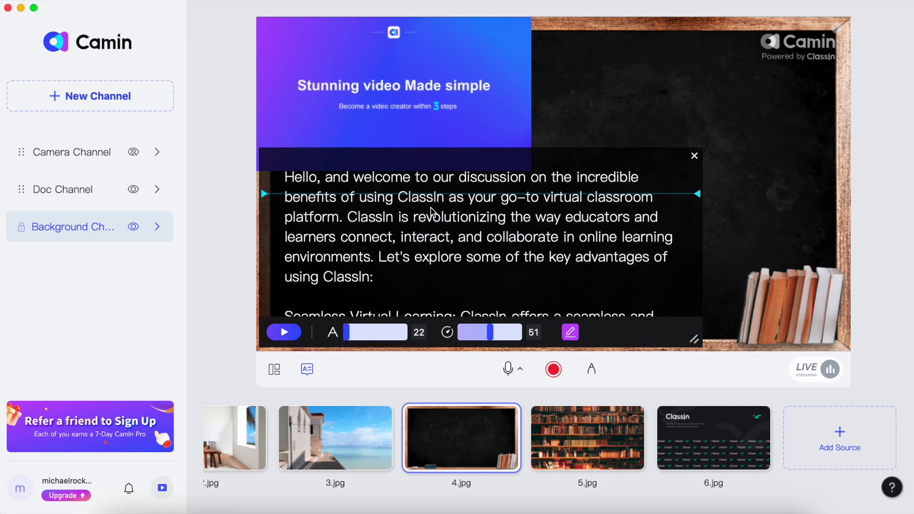
pyautogui.scroll(-1, 459, 245)
pyautogui.moveTo(490, 332)
pyautogui.mouseDown()
pyautogui.moveTo(469, 327)
pyautogui.moveTo(486, 319)
pyautogui.mouseUp()
# - Widen the teleprompter box to the chalkboard's edges and move it to the preview's top
pyautogui.moveTo(697, 340); pyautogui.dragTo(848, 348)
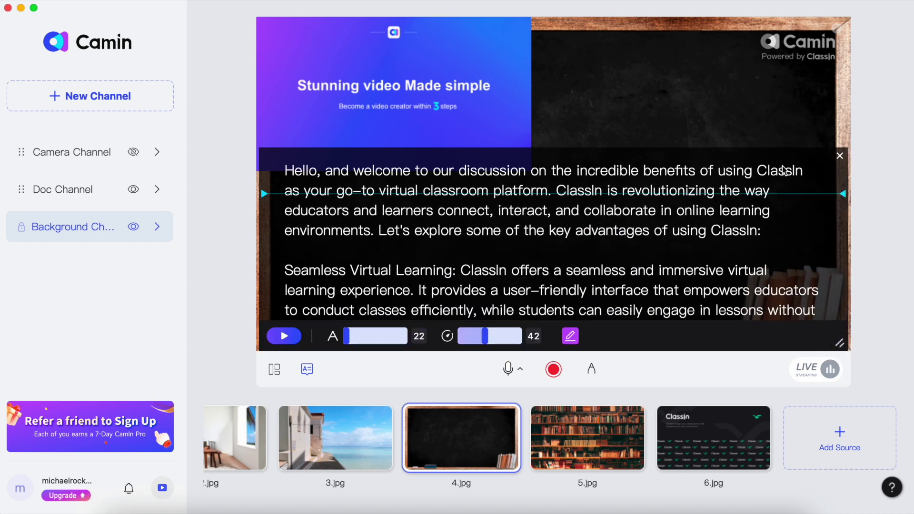
pyautogui.moveTo(781, 151); pyautogui.dragTo(753, 19)
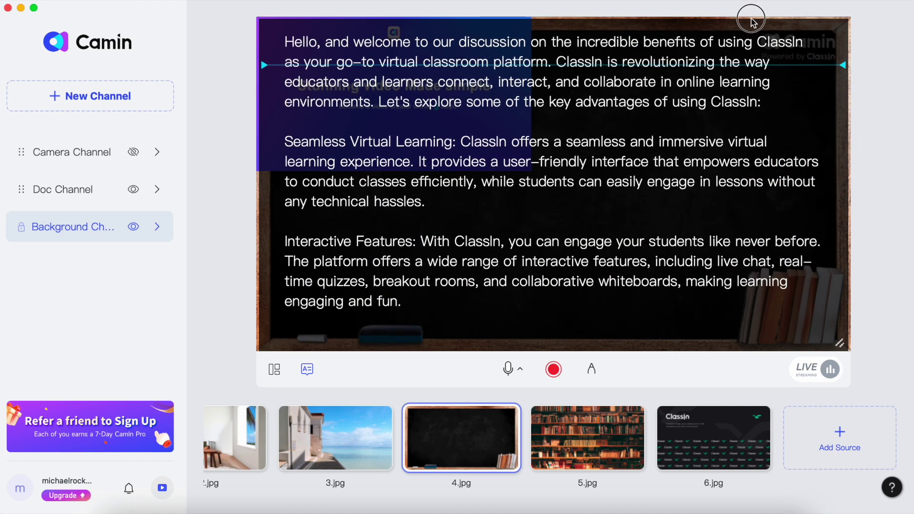
pyautogui.moveTo(845, 82); pyautogui.dragTo(851, 81)
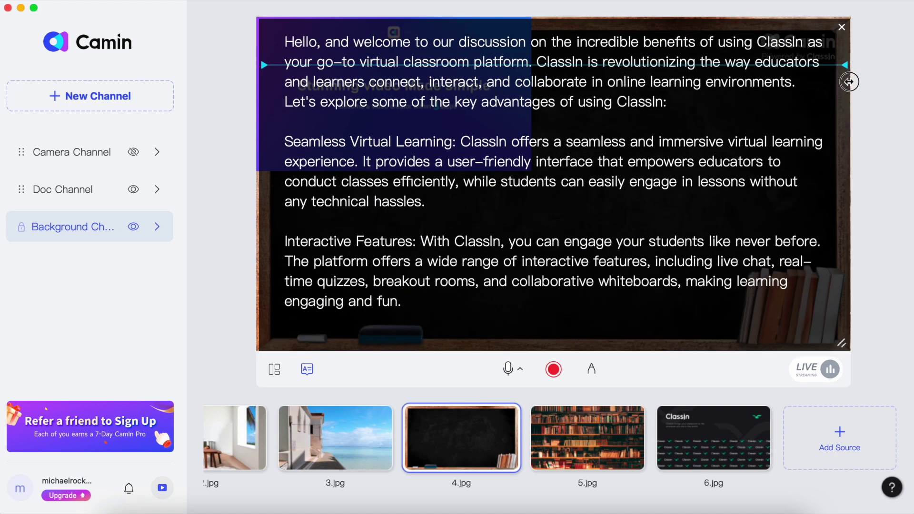
pyautogui.moveTo(255, 154); pyautogui.dragTo(248, 150)
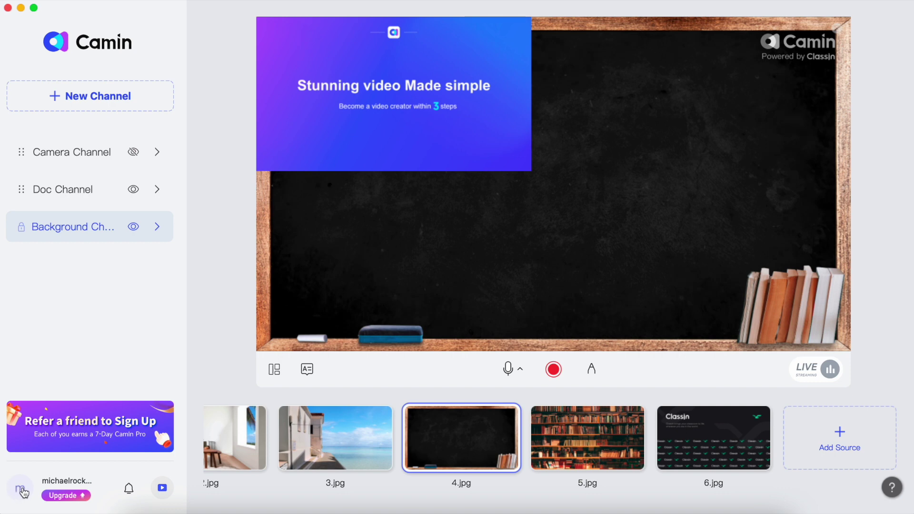
pyautogui.click(22, 491)
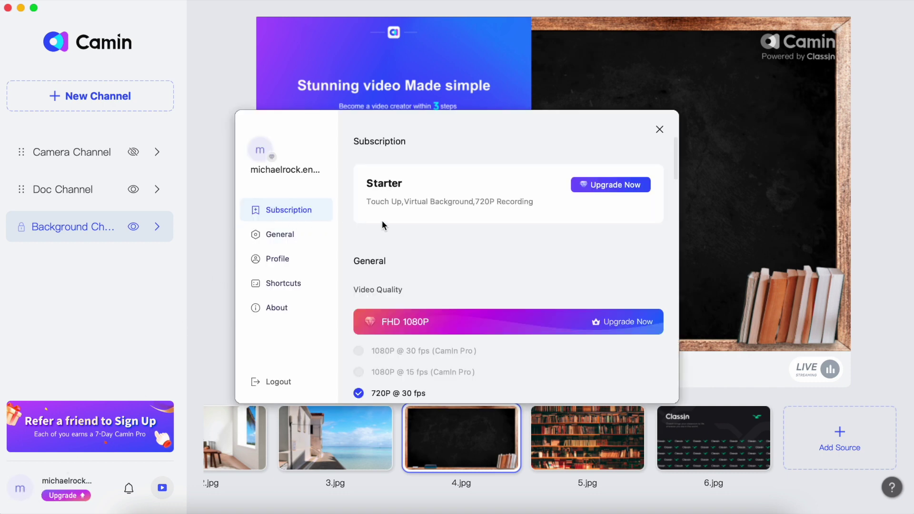
pyautogui.scroll(-10, 428, 225)
pyautogui.scroll(-5, 428, 232)
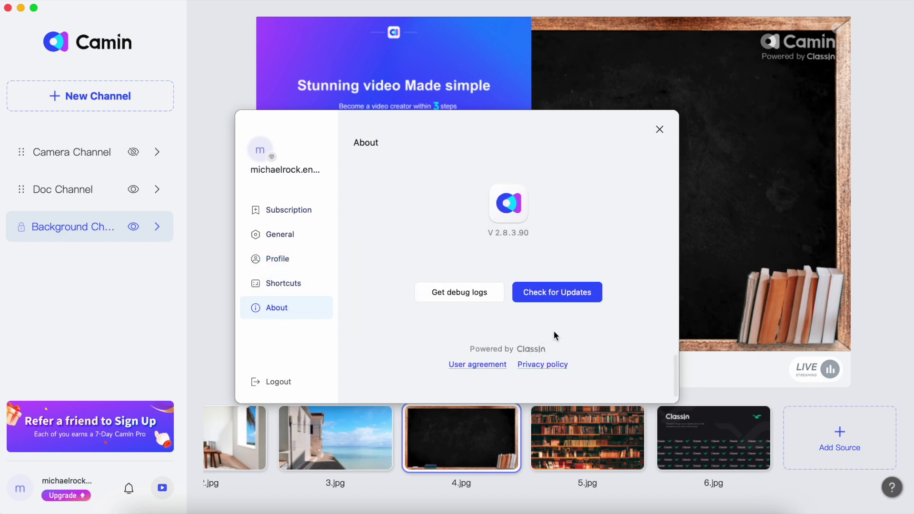
pyautogui.click(551, 300)
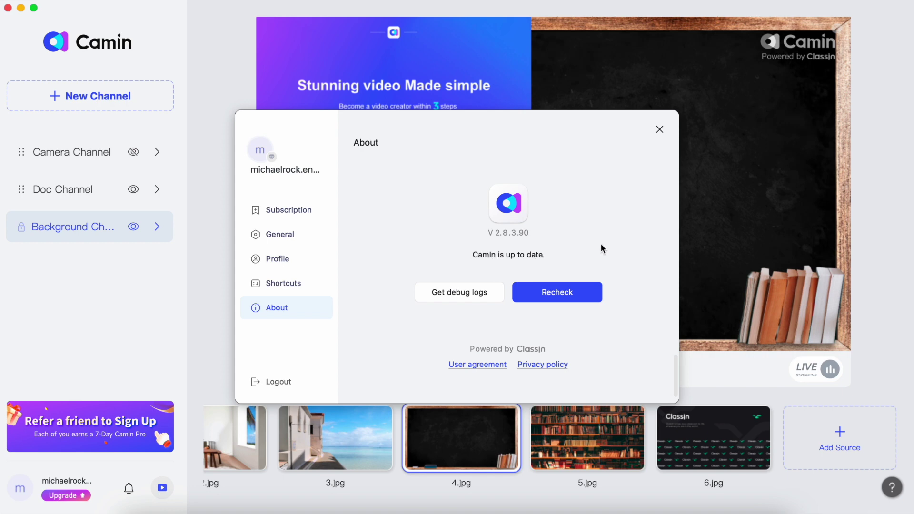
pyautogui.click(661, 130)
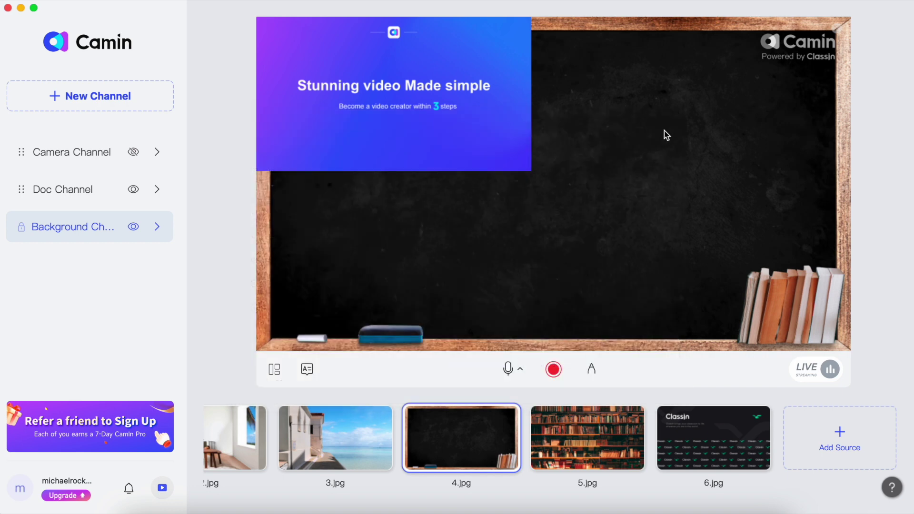
# - Create a new Prompter script titled 'The advantages of Classin'
pyautogui.click(307, 371)
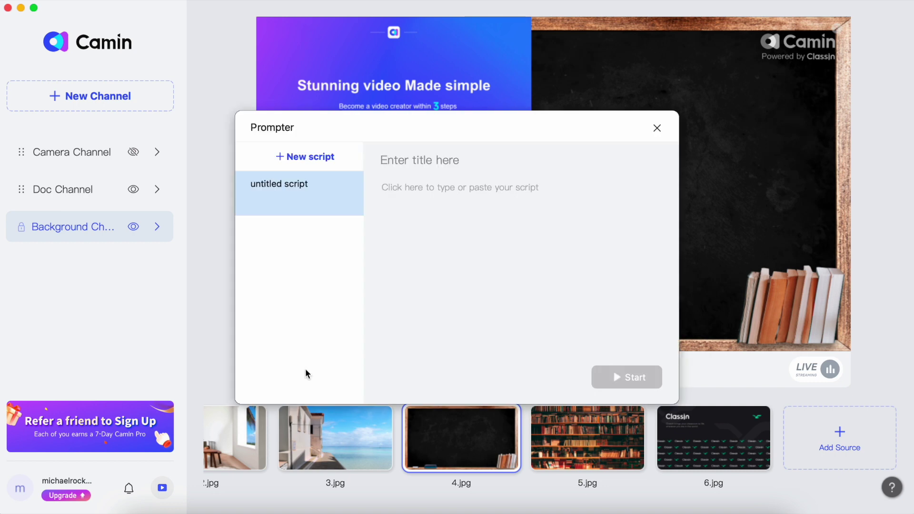
pyautogui.write('TH')
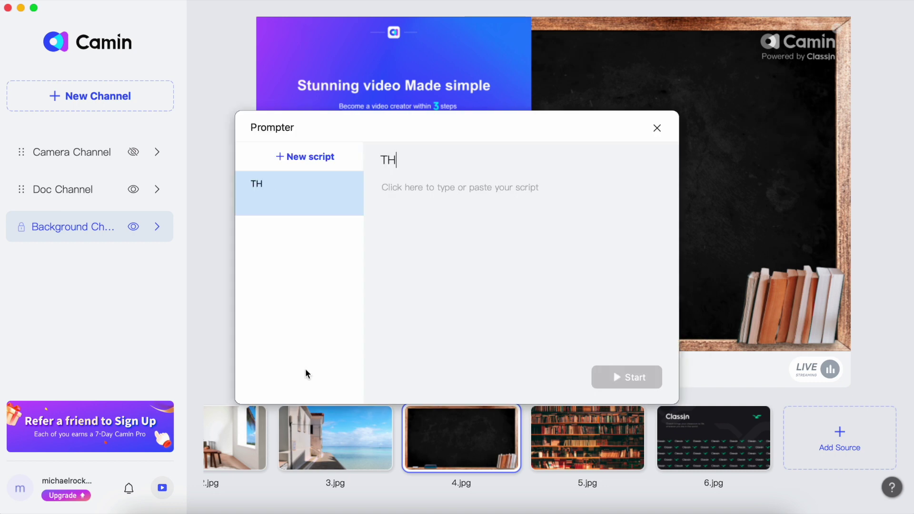
pyautogui.press('BackSpace')
pyautogui.press('BackSpace')
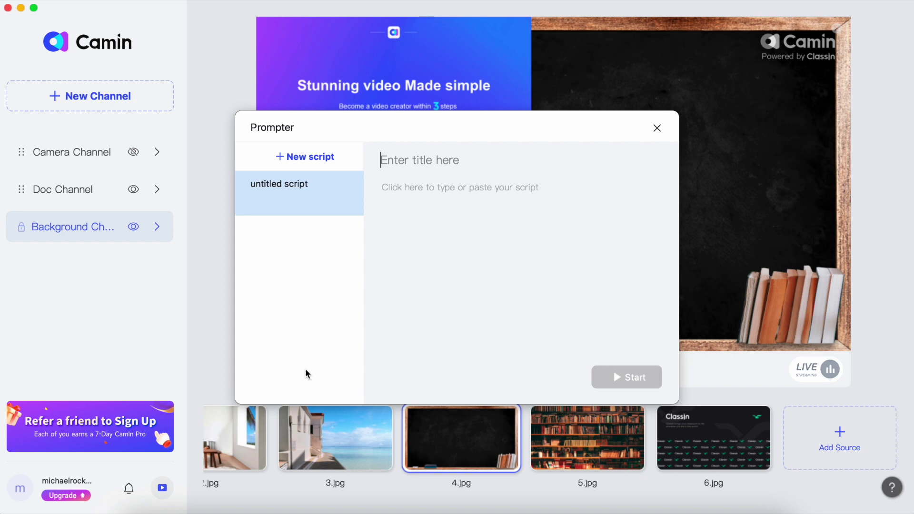
pyautogui.write('The ')
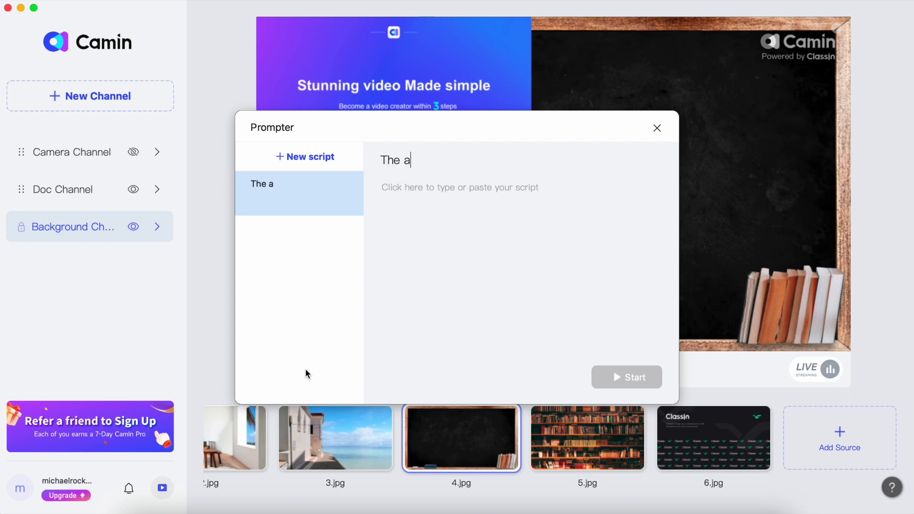
pyautogui.write('advantages ')
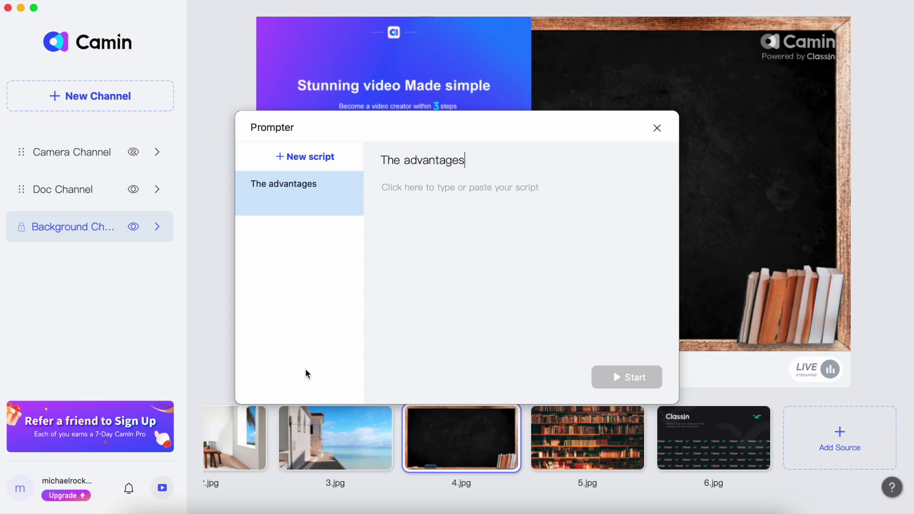
pyautogui.write('of Classin')
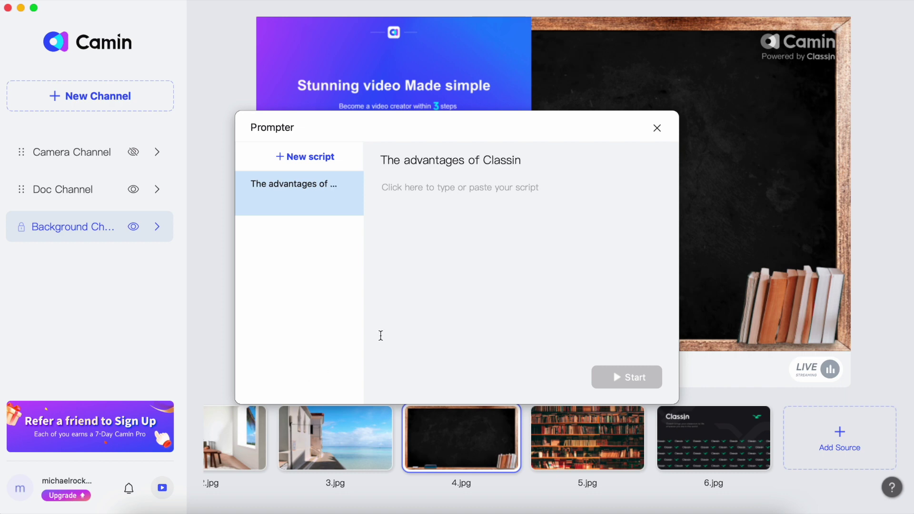
pyautogui.click(388, 196)
# - Paste the prepared ClassIn benefits text into the script body and scroll through to check it
pyautogui.press('super+v')
pyautogui.scroll(10, 389, 197)
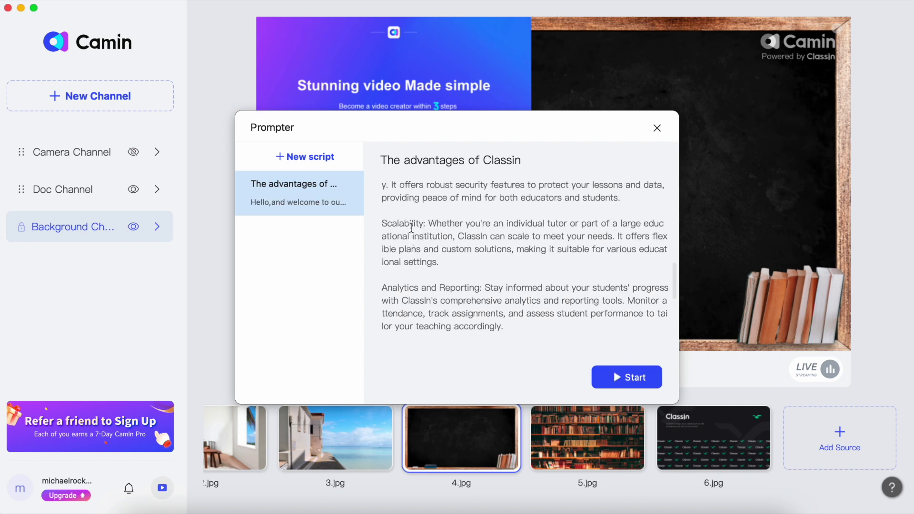
pyautogui.scroll(-8, 424, 211)
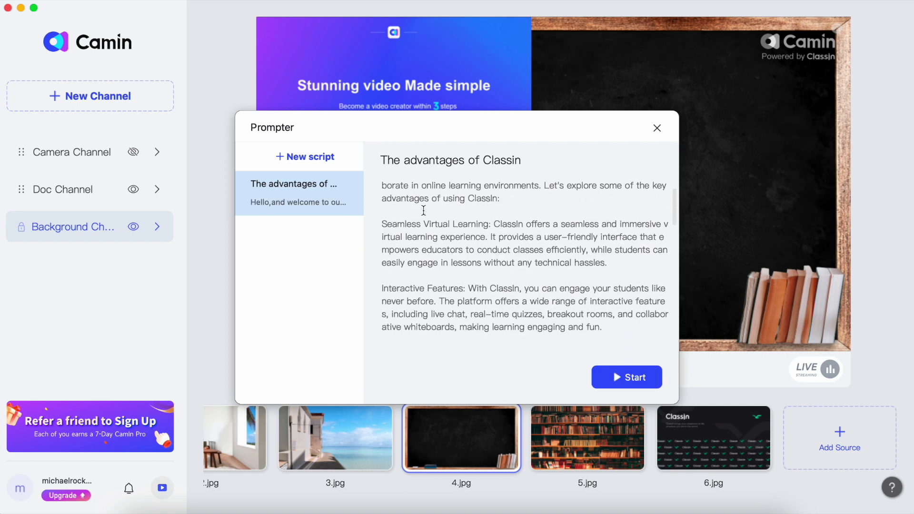
pyautogui.scroll(-7, 423, 211)
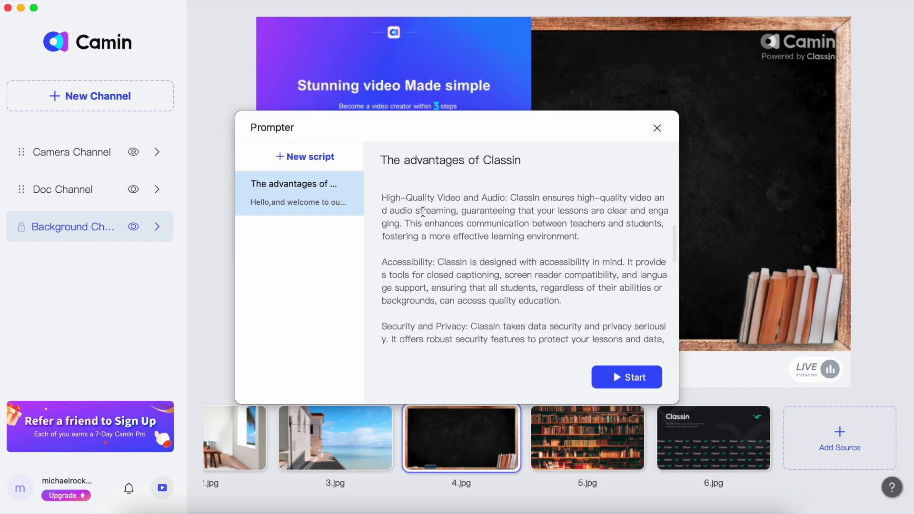
pyautogui.scroll(-8, 423, 212)
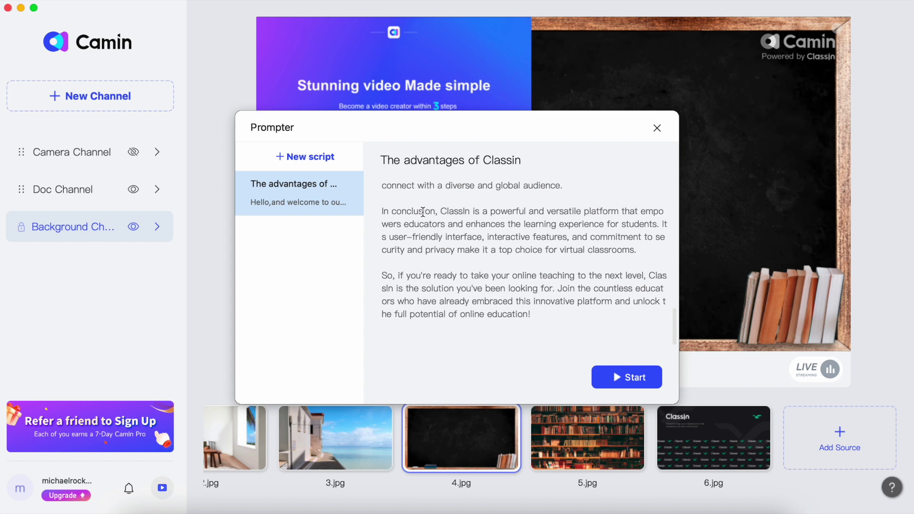
pyautogui.scroll(10, 397, 223)
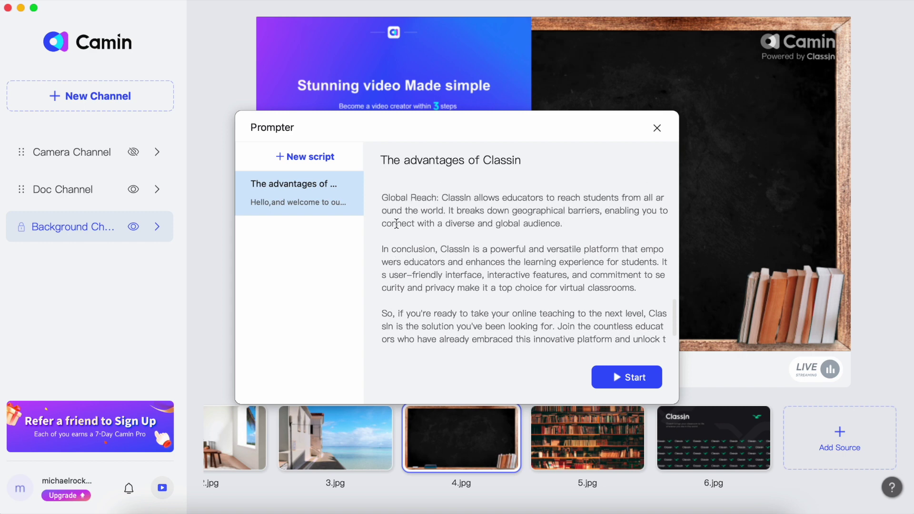
pyautogui.scroll(4, 397, 224)
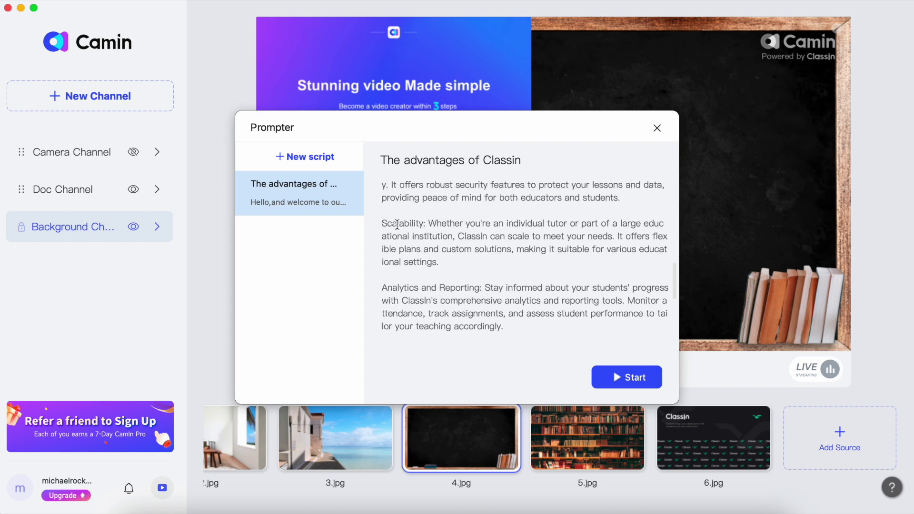
pyautogui.scroll(2, 397, 224)
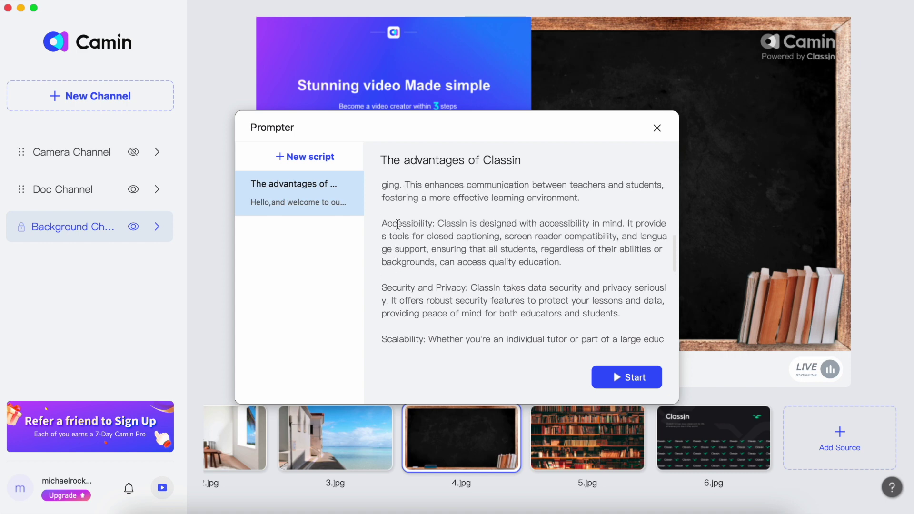
# - Play the script as a teleprompter, shift the panel on the chalkboard, then pause it
pyautogui.scroll(2, 398, 224)
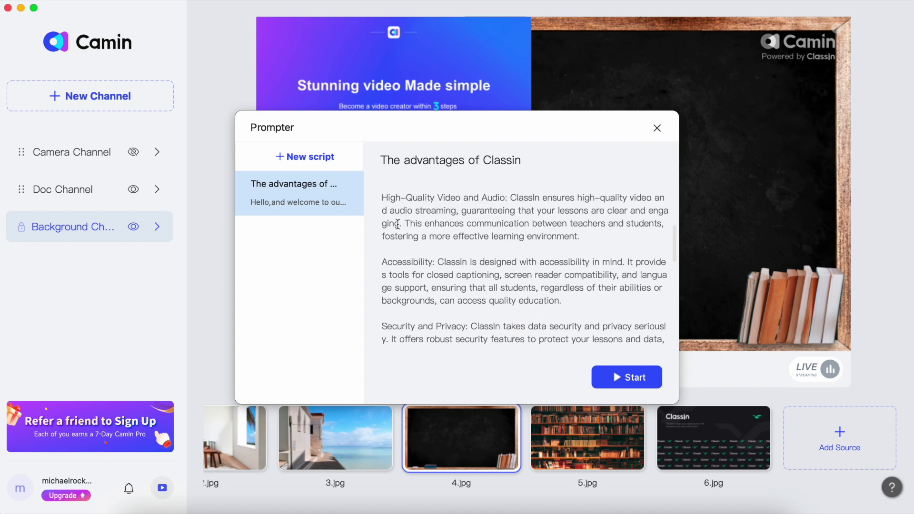
pyautogui.click(638, 379)
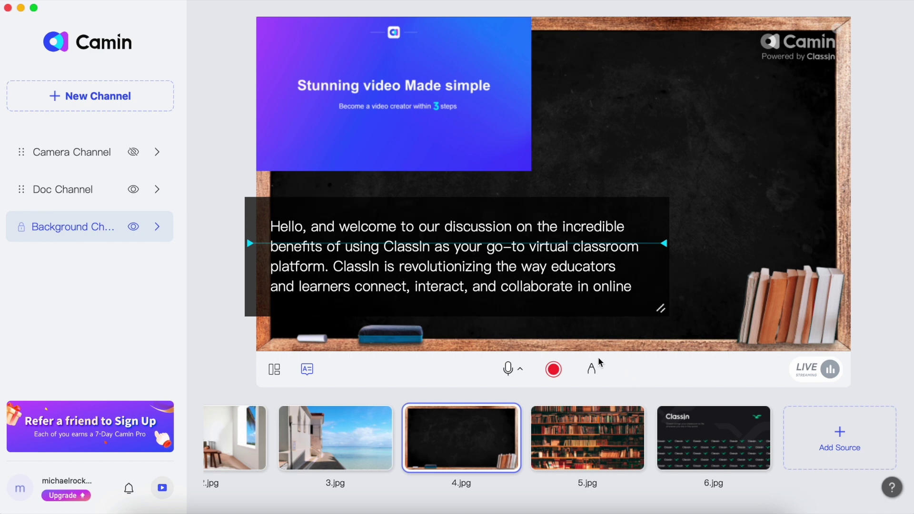
pyautogui.moveTo(510, 282)
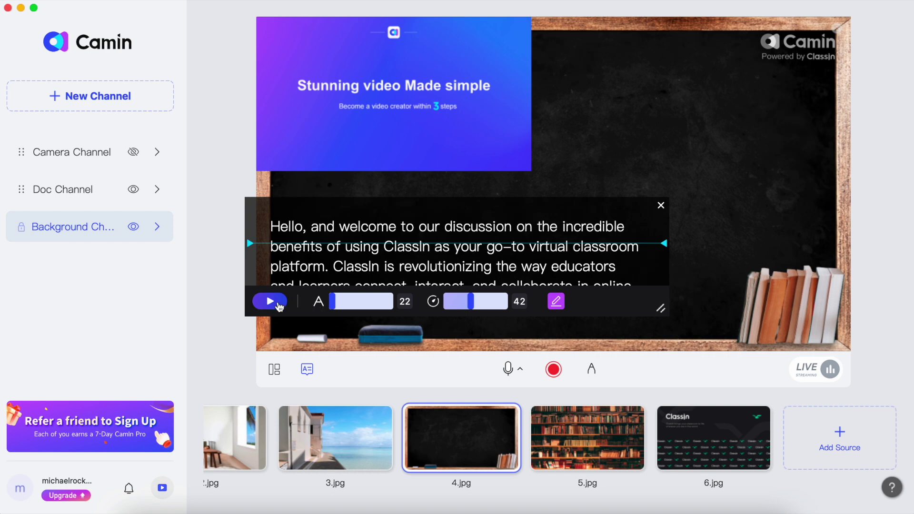
pyautogui.click(274, 305)
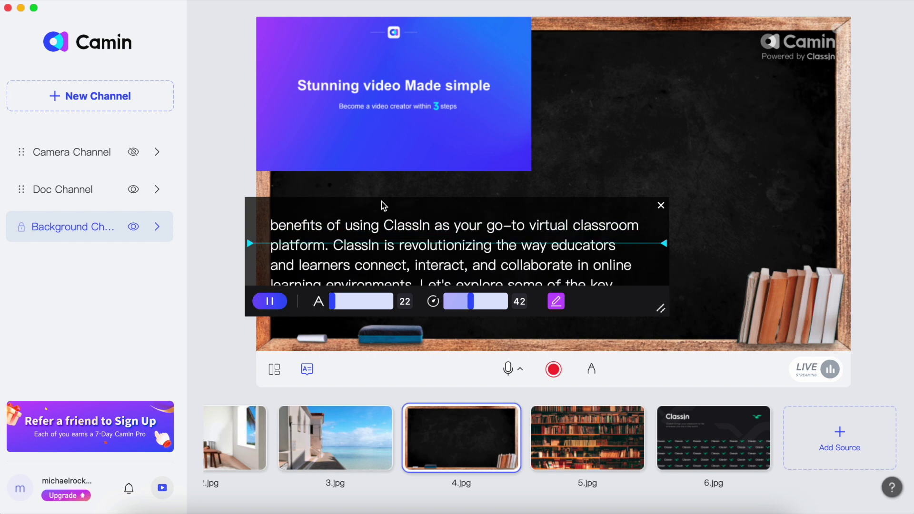
pyautogui.moveTo(381, 204); pyautogui.dragTo(460, 195)
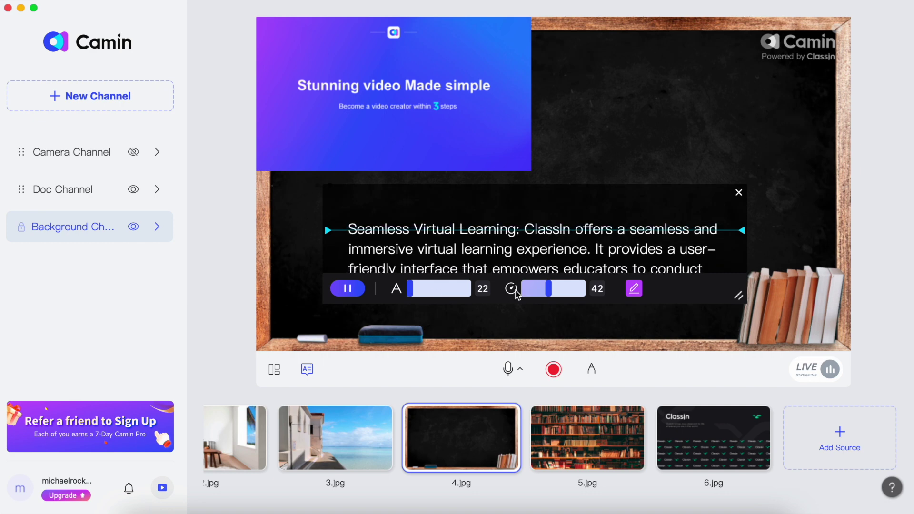
pyautogui.click(347, 289)
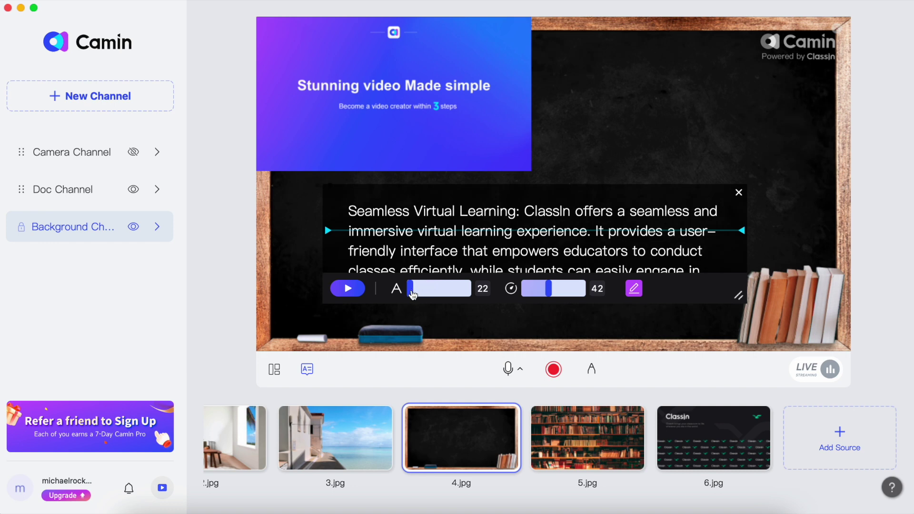
# - Try larger font sizes while raising the panel, then reset the text size to 22
pyautogui.moveTo(413, 295); pyautogui.dragTo(465, 294)
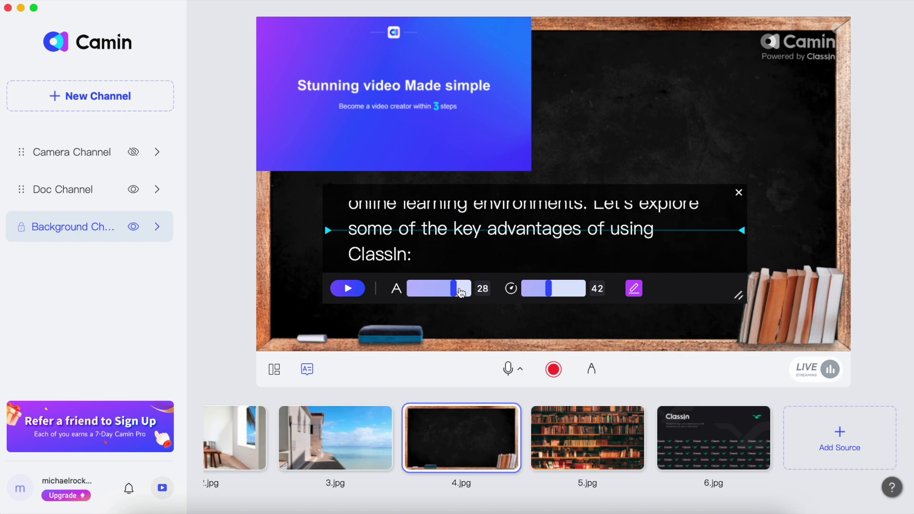
pyautogui.moveTo(528, 188); pyautogui.dragTo(532, 106)
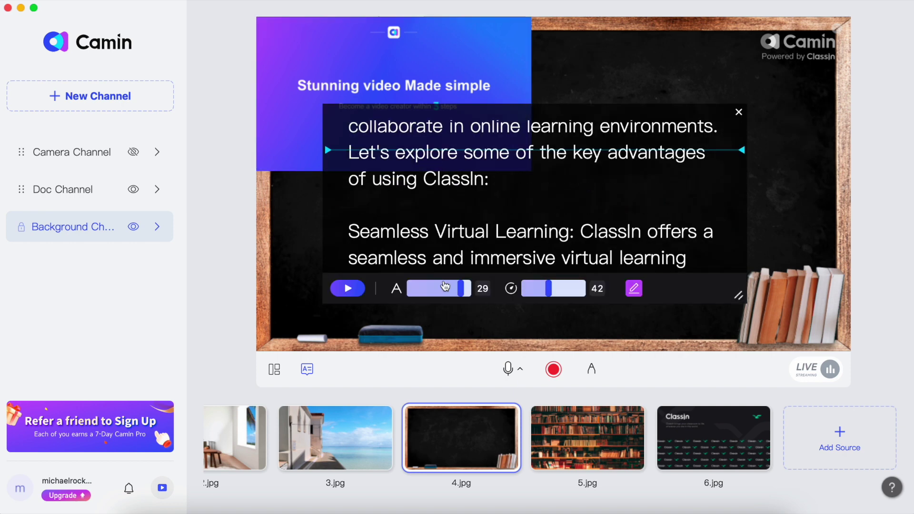
pyautogui.click(410, 292)
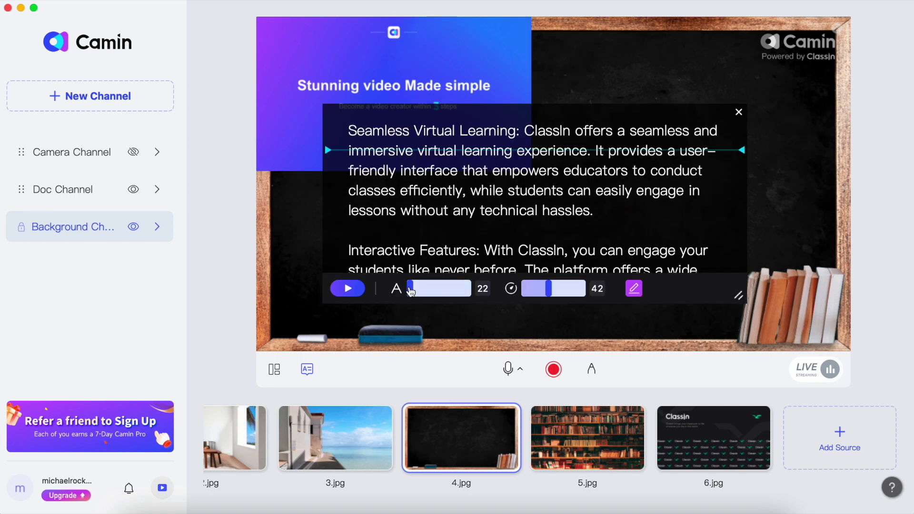
pyautogui.scroll(-3, 554, 230)
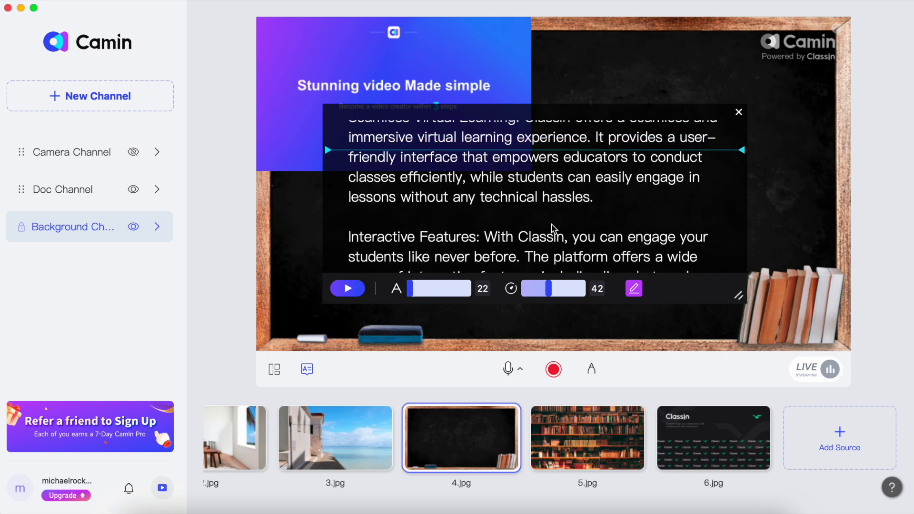
# - Test scroll speeds between 18 and 79, then run at the maximum 100 and pause
pyautogui.scroll(1, 554, 230)
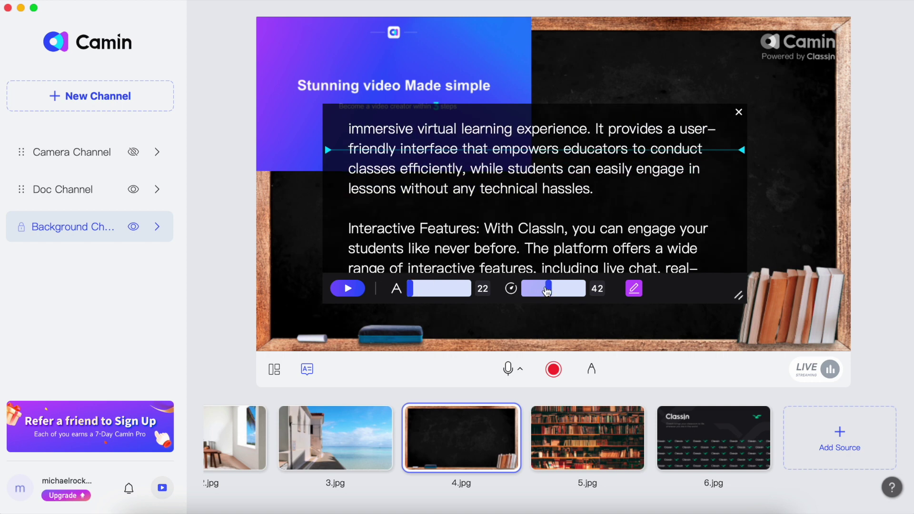
pyautogui.moveTo(548, 291); pyautogui.dragTo(571, 291)
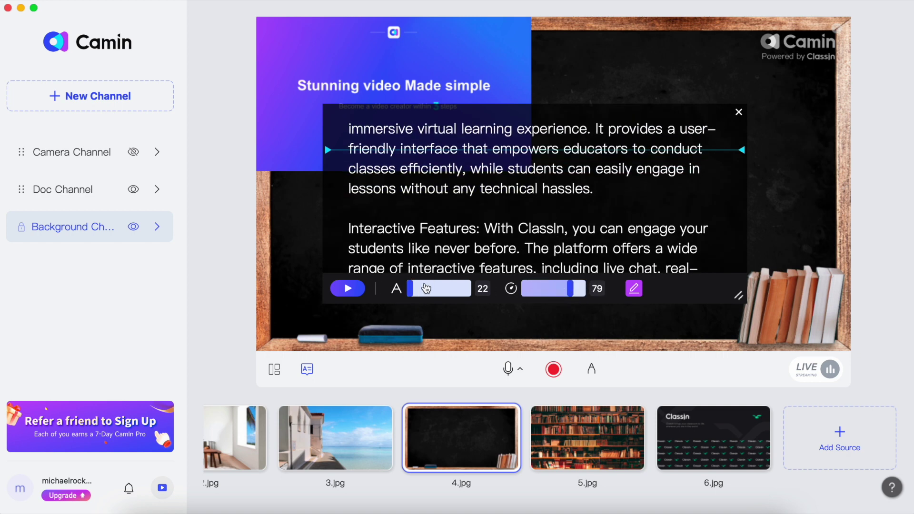
pyautogui.click(357, 290)
pyautogui.click(356, 290)
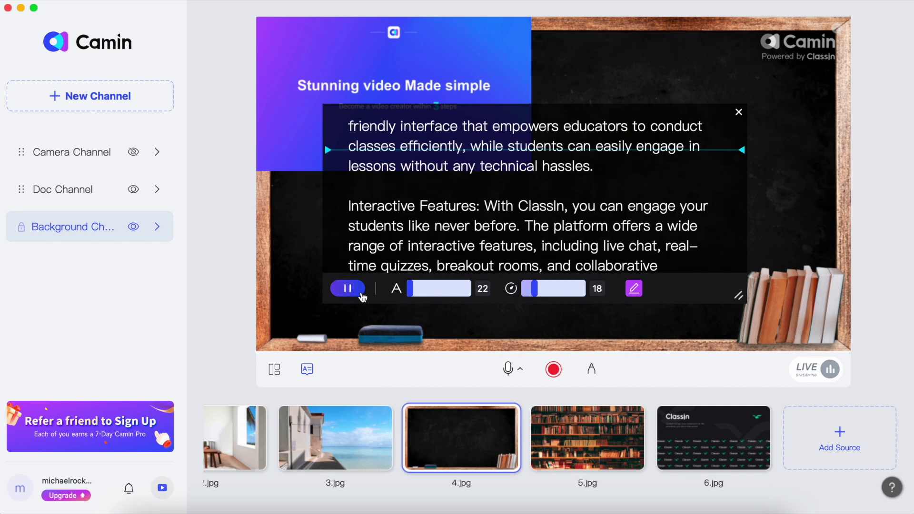
pyautogui.click(362, 291)
pyautogui.moveTo(537, 291); pyautogui.dragTo(583, 296)
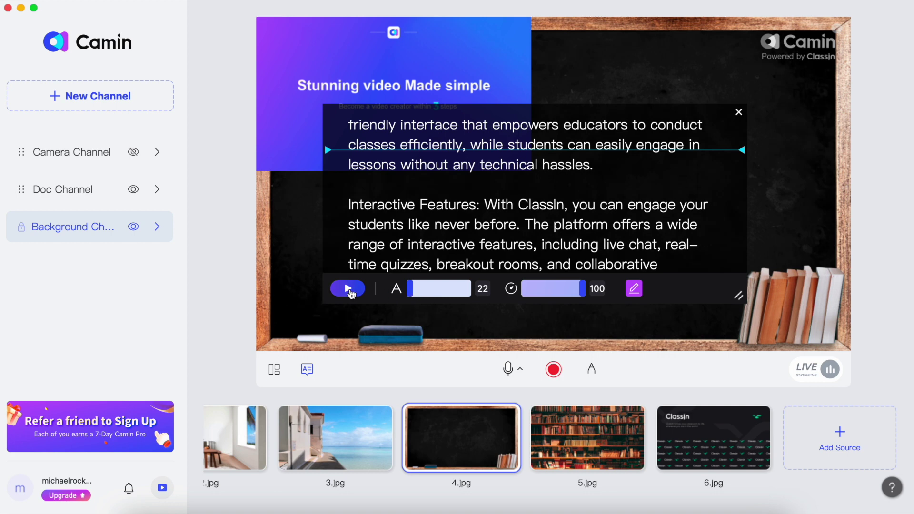
pyautogui.click(348, 291)
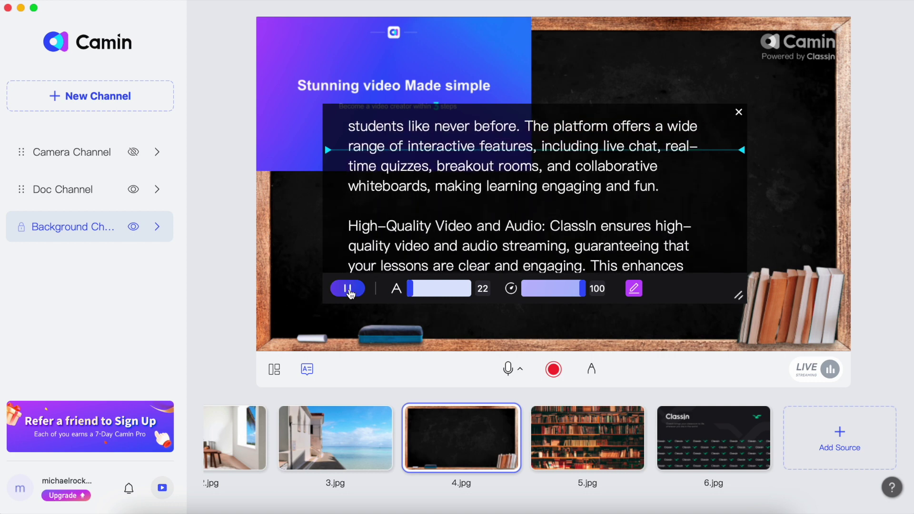
pyautogui.click(353, 291)
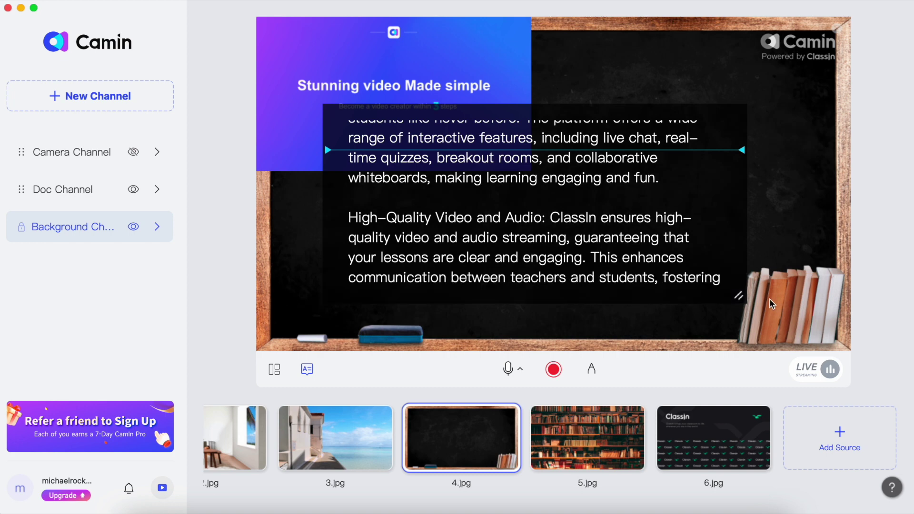
# - Resize and move the teleprompter panel to stretch wide and tall across the chalkboard
pyautogui.moveTo(739, 296); pyautogui.dragTo(587, 348)
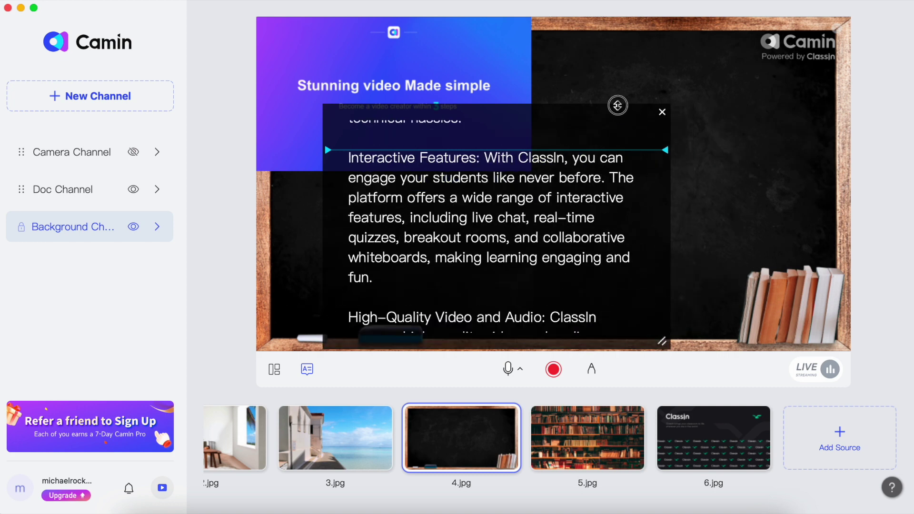
pyautogui.moveTo(616, 102); pyautogui.dragTo(617, 17)
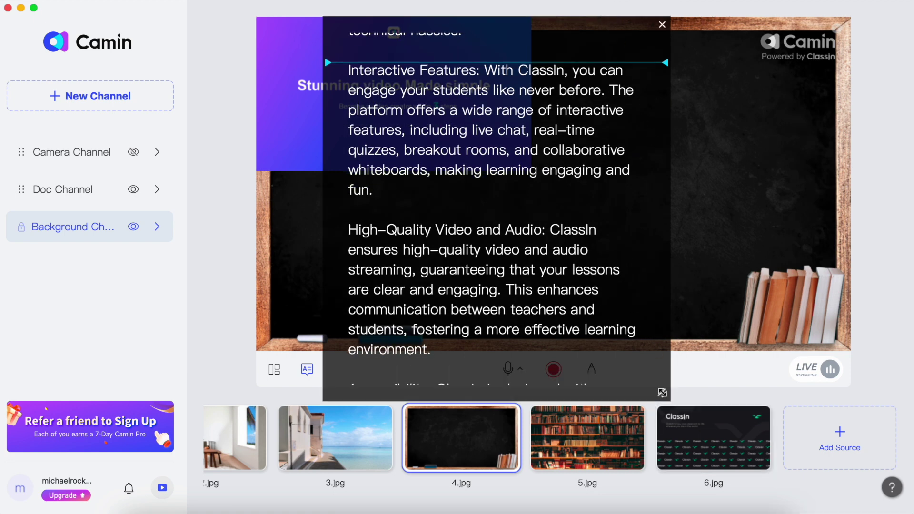
pyautogui.moveTo(662, 394); pyautogui.dragTo(375, 195)
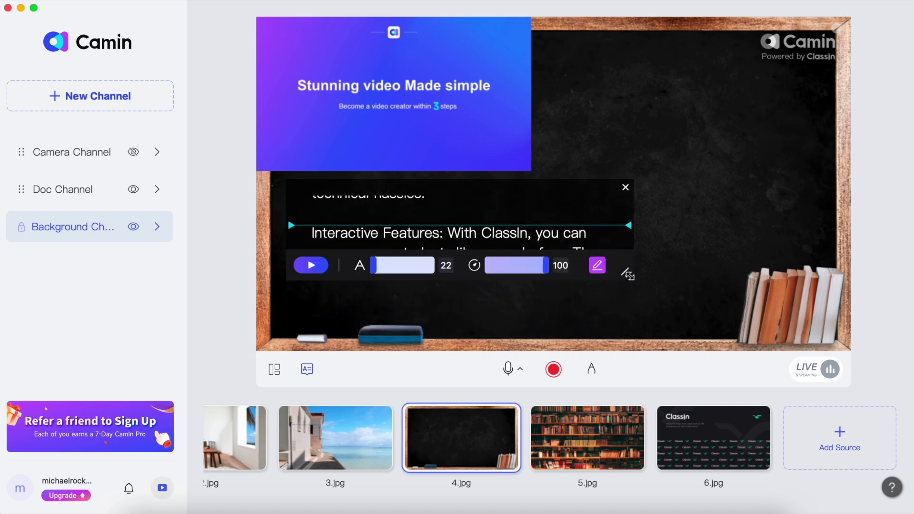
pyautogui.moveTo(625, 273); pyautogui.dragTo(831, 335)
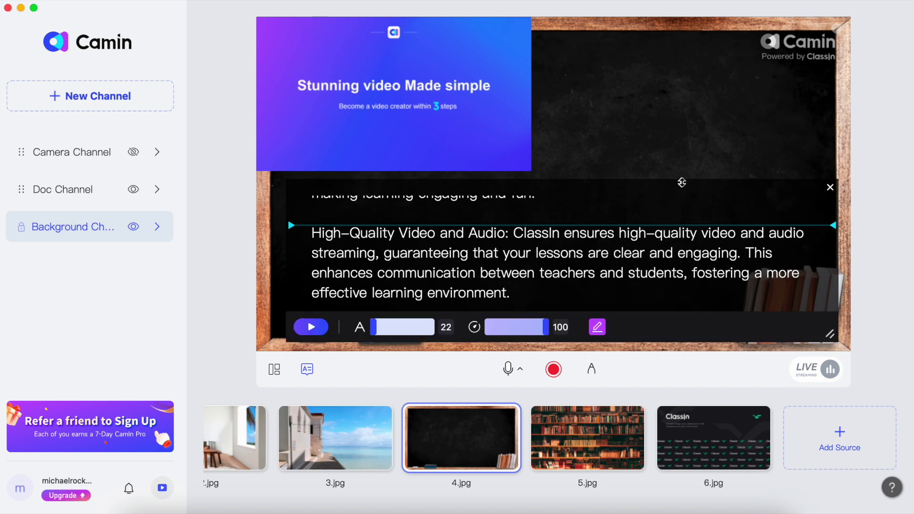
pyautogui.moveTo(682, 183); pyautogui.dragTo(666, 38)
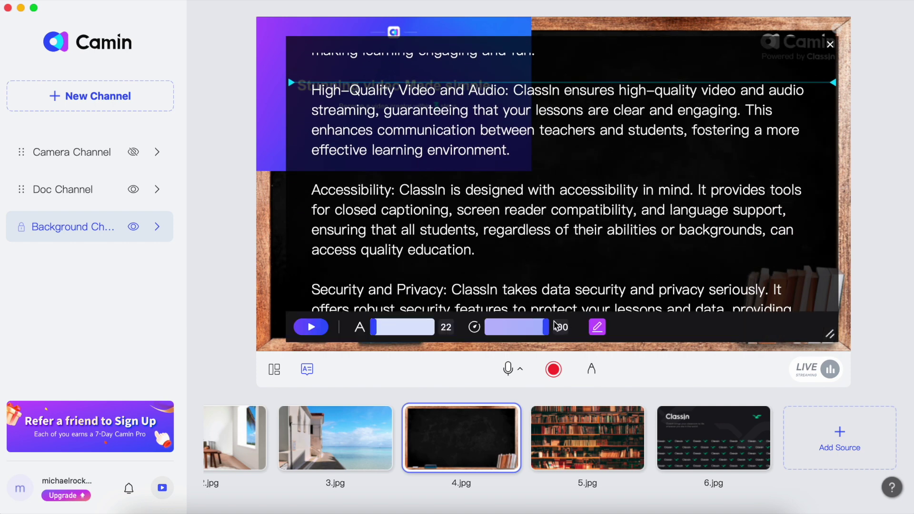
# - Set scroll speed to 56 and font size to 23, return to the script's start, and close the overlay
pyautogui.moveTo(553, 327); pyautogui.dragTo(520, 327)
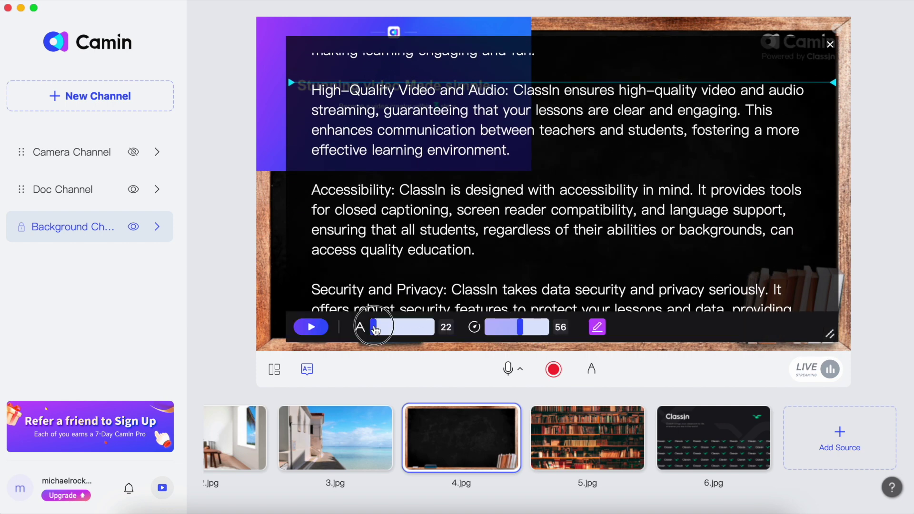
pyautogui.moveTo(376, 329); pyautogui.dragTo(380, 327)
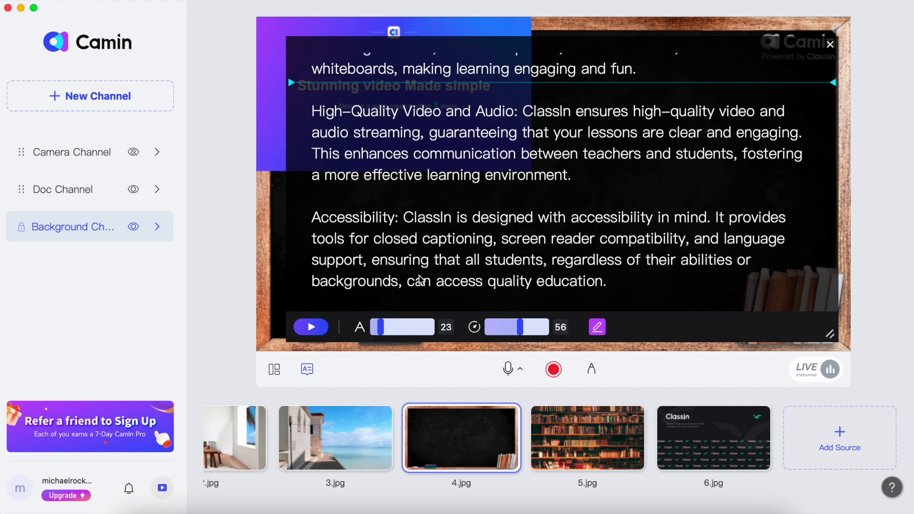
pyautogui.scroll(10, 420, 281)
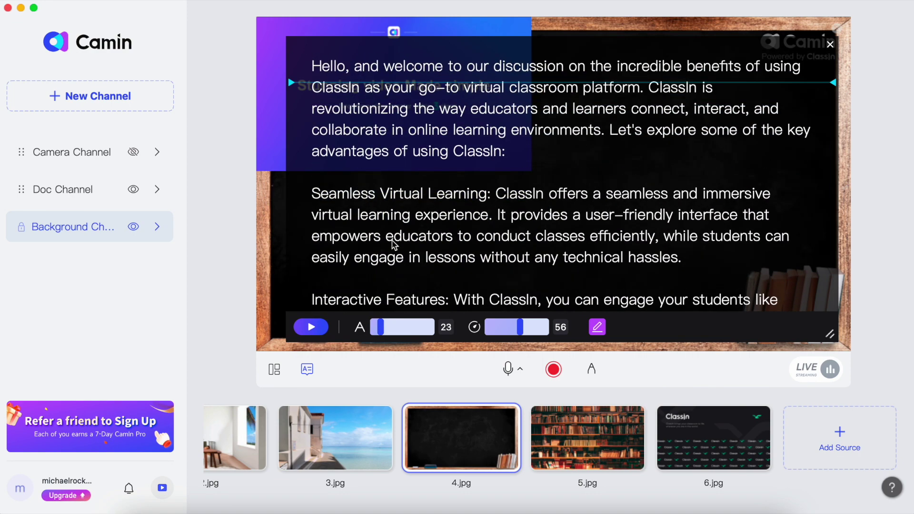
pyautogui.click(831, 44)
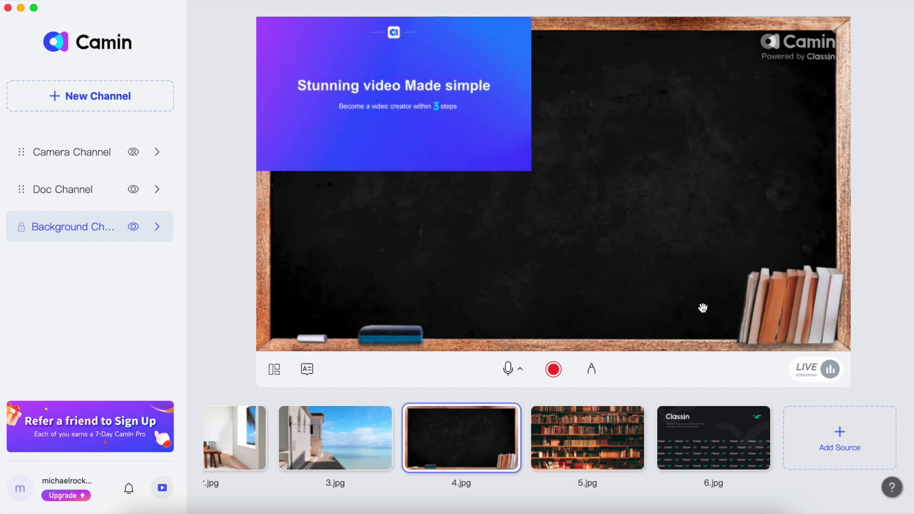
# - Reopen the script list and try adding a new script, triggering the Camin Pro upgrade notice
pyautogui.click(307, 369)
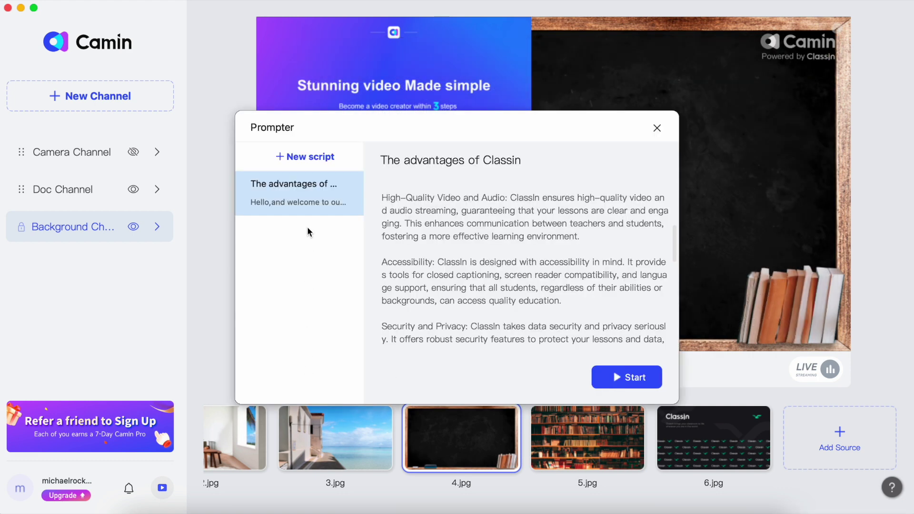
pyautogui.click(304, 154)
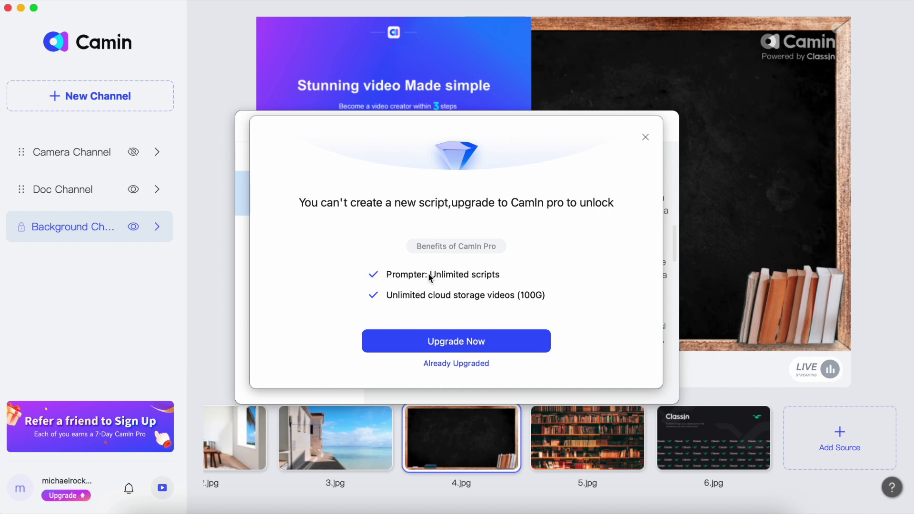